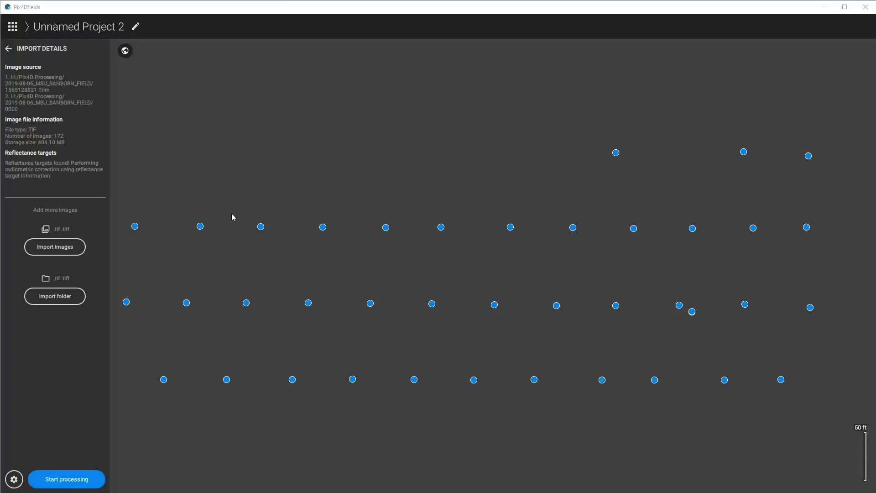
Enable rig relative calibration, keep Clear sky weather, drop the megapixel limit, and apply
left_click(10, 478)
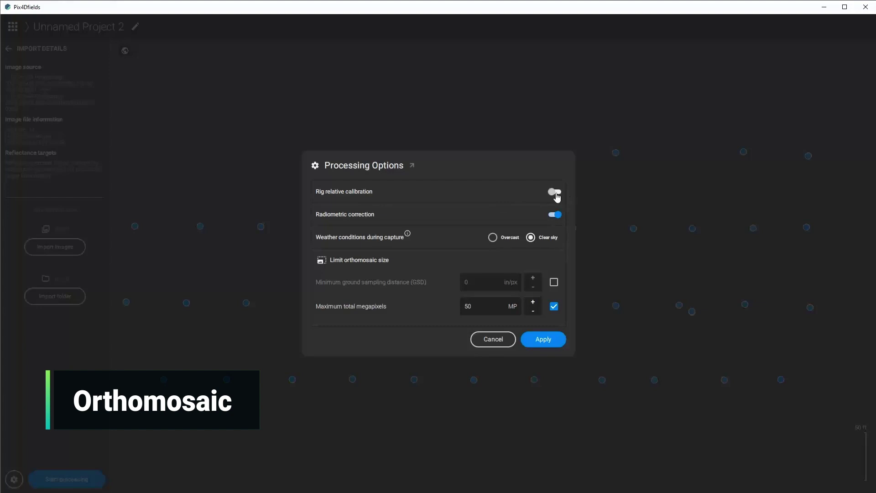
left_click(555, 194)
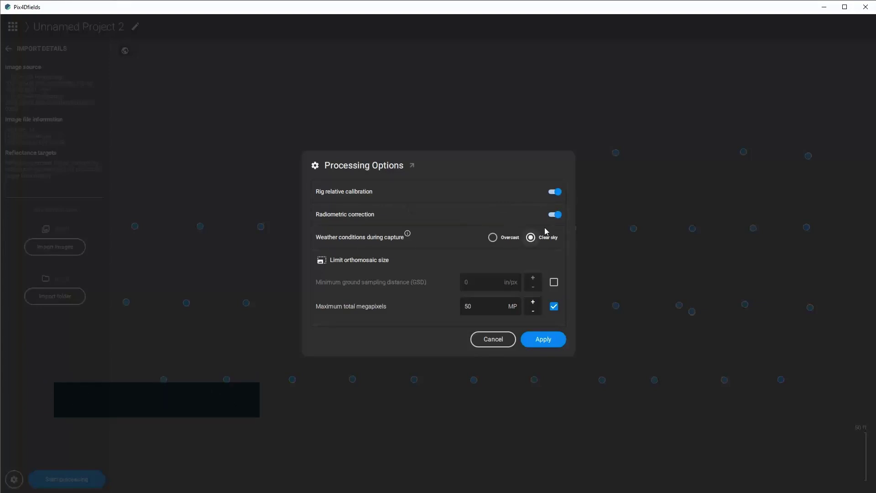
left_click(493, 238)
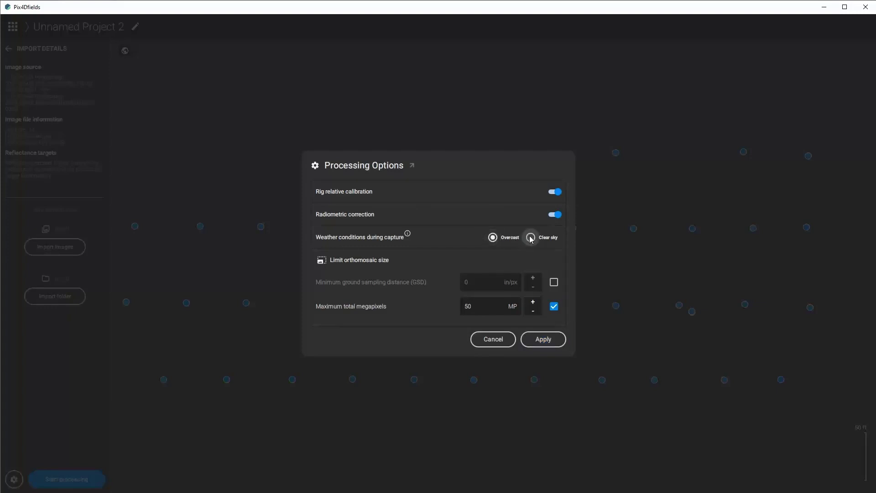
left_click(530, 237)
left_click(554, 308)
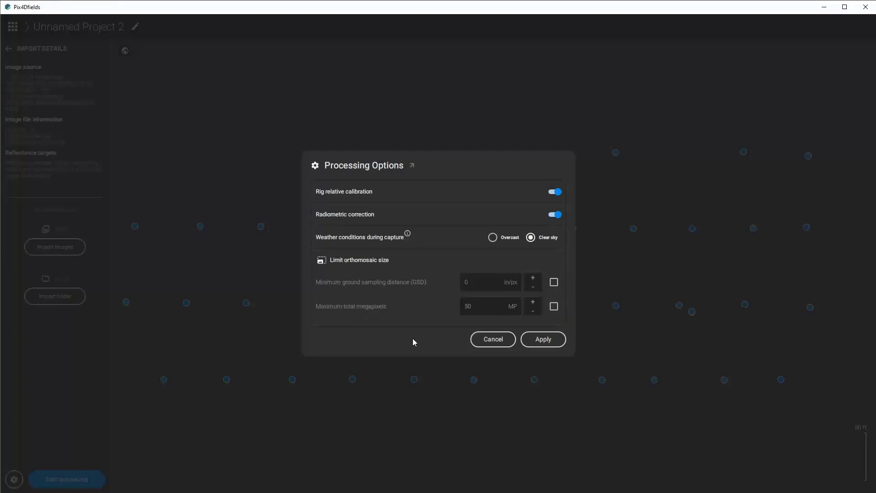
left_click(543, 340)
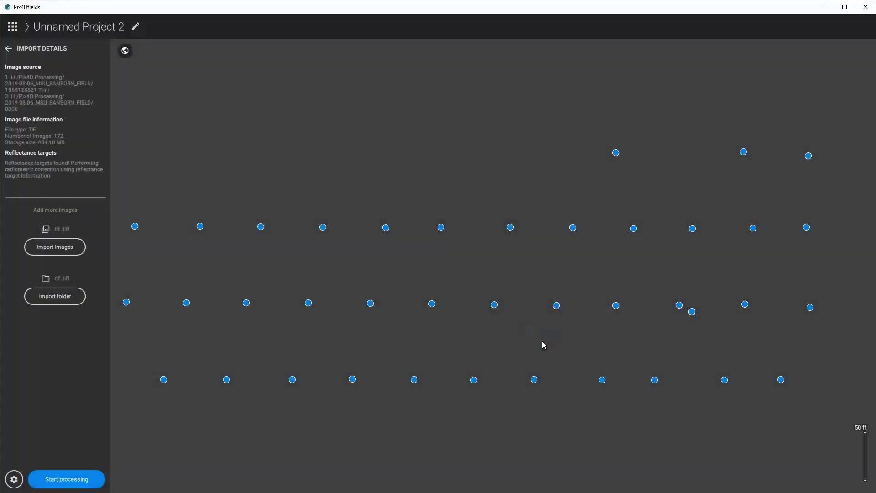
Process the imported images into an orthomosaic and surface model
left_click(84, 479)
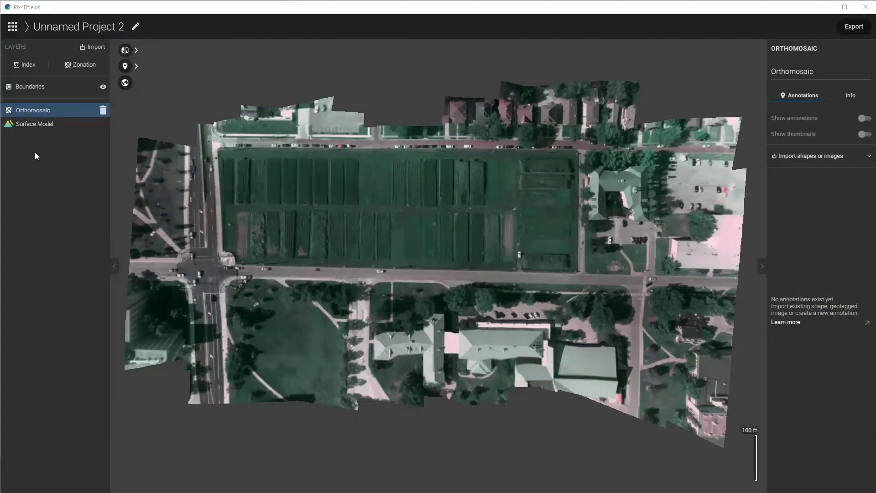
Import the MSU Sanborn Field boundary from the Export folder, outlining 4.93017525 ac
left_click_drag(412, 188, 458, 231)
scroll(414, 220, "up", 5)
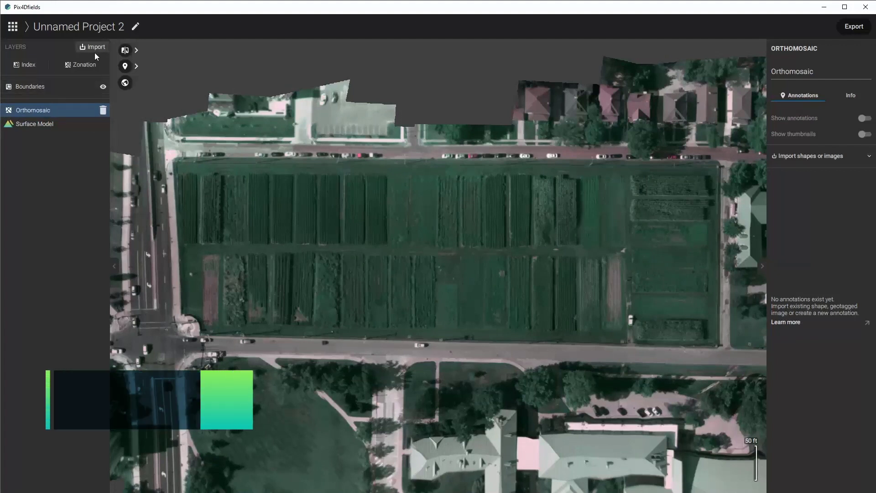
left_click(76, 88)
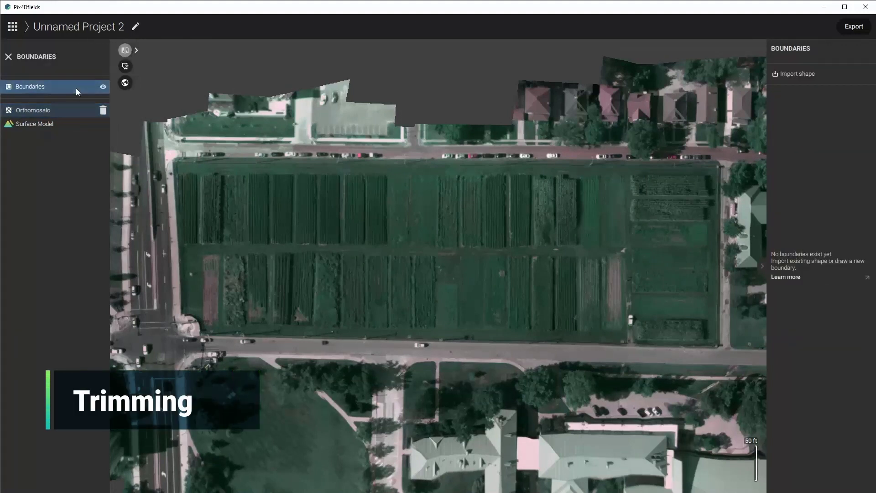
left_click(802, 81)
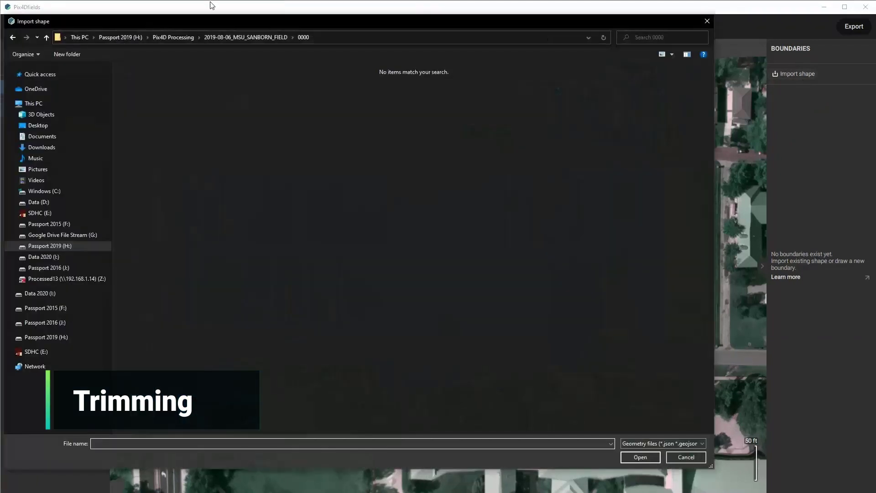
left_click(62, 203)
double_click(158, 118)
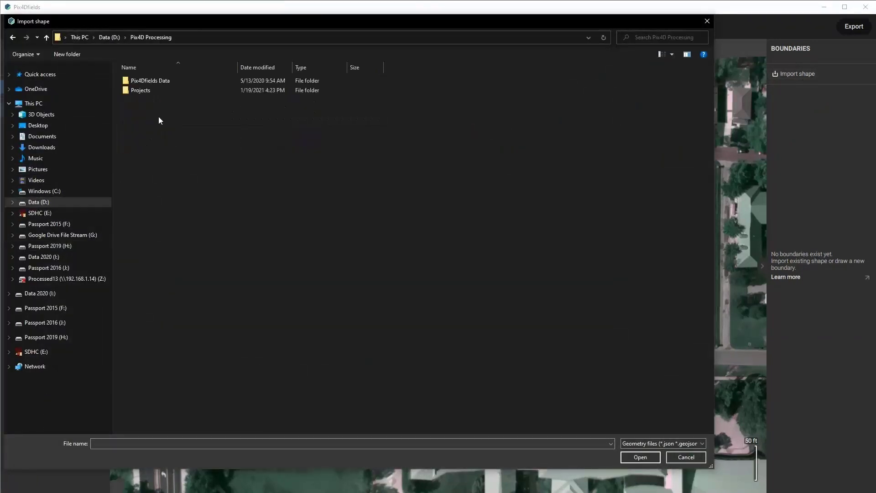
double_click(159, 84)
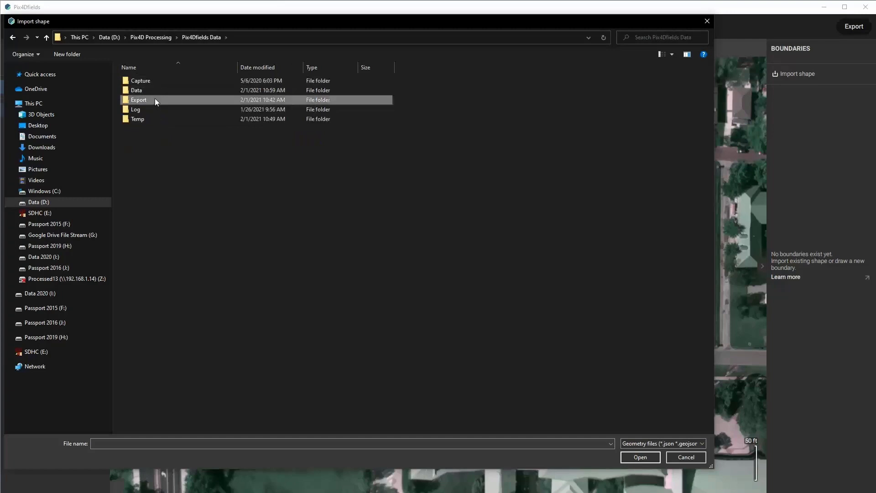
double_click(155, 98)
double_click(159, 92)
double_click(158, 92)
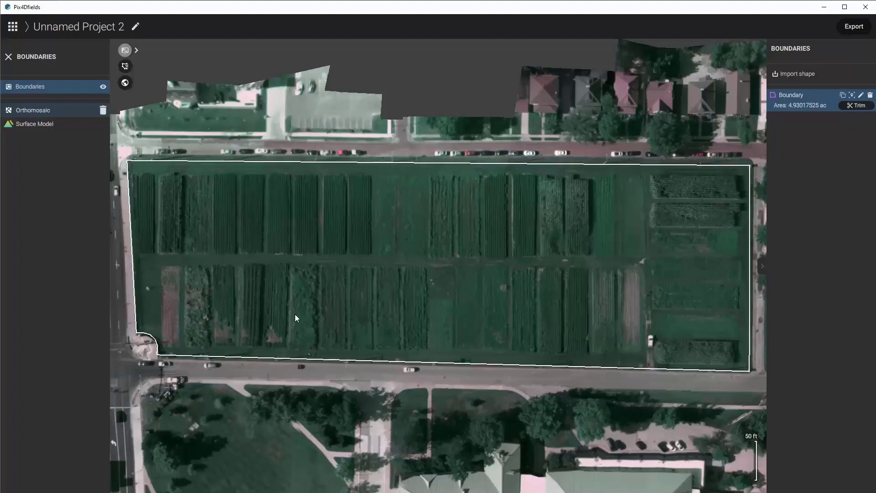
Trim the orthomosaic to the field boundary as a new Orthomosaic - Boundary layer
left_click(849, 106)
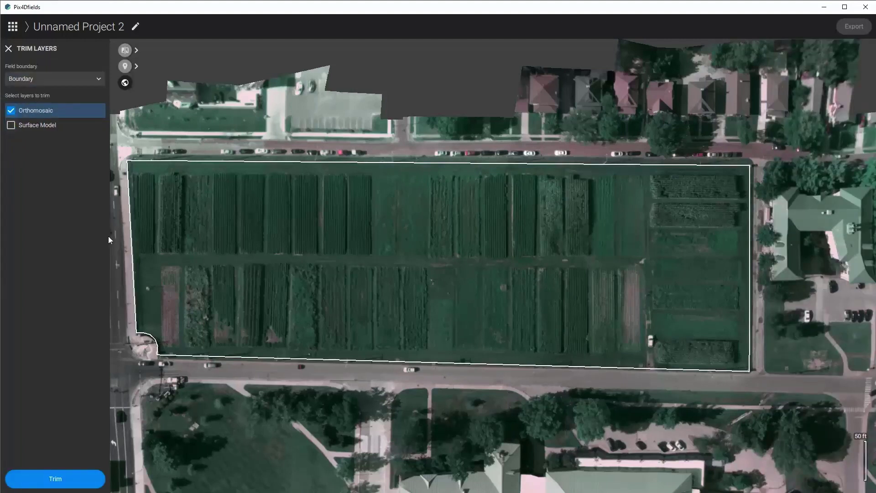
left_click(85, 483)
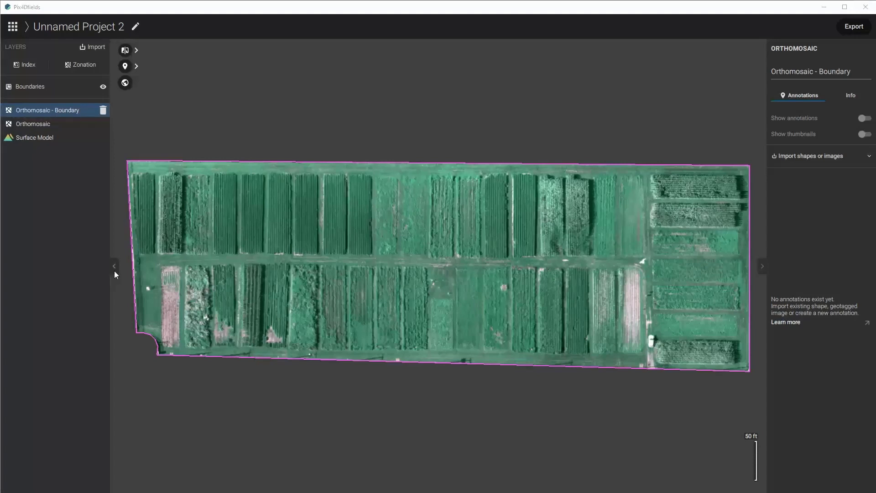
Import Sanborn Field Plot Padded.json shapes as the Plot 1–45 annotations
left_click(810, 158)
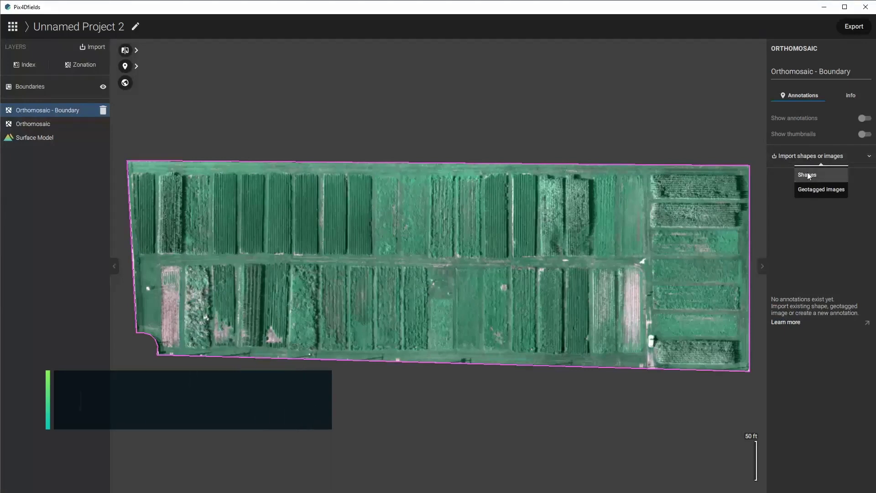
left_click(806, 174)
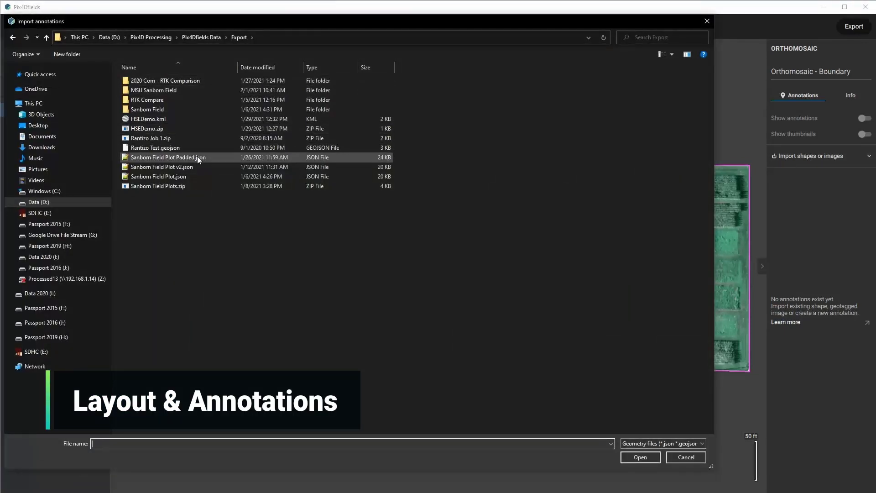
double_click(197, 157)
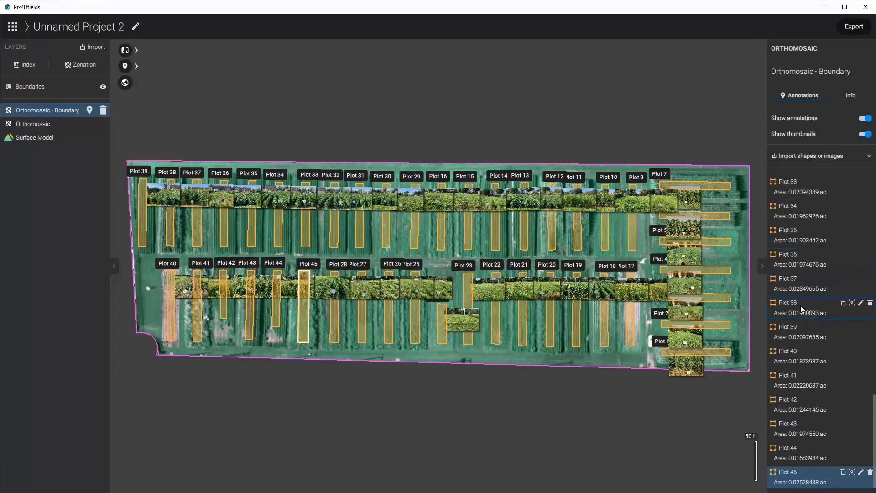
View Plot 22's field photo full screen, then close its details
left_click(495, 264)
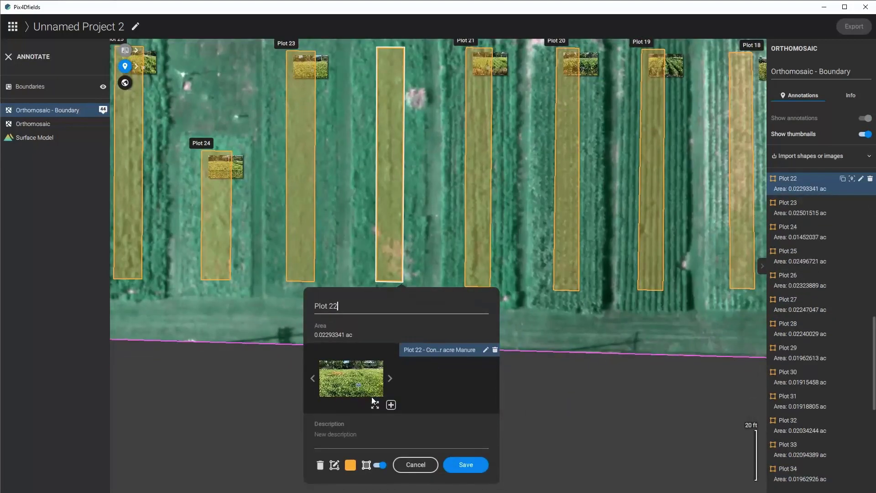
left_click(374, 404)
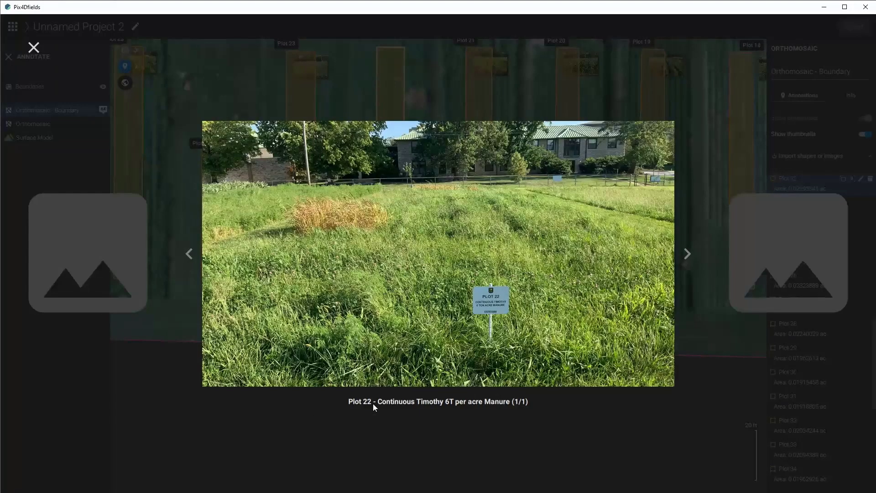
left_click(34, 47)
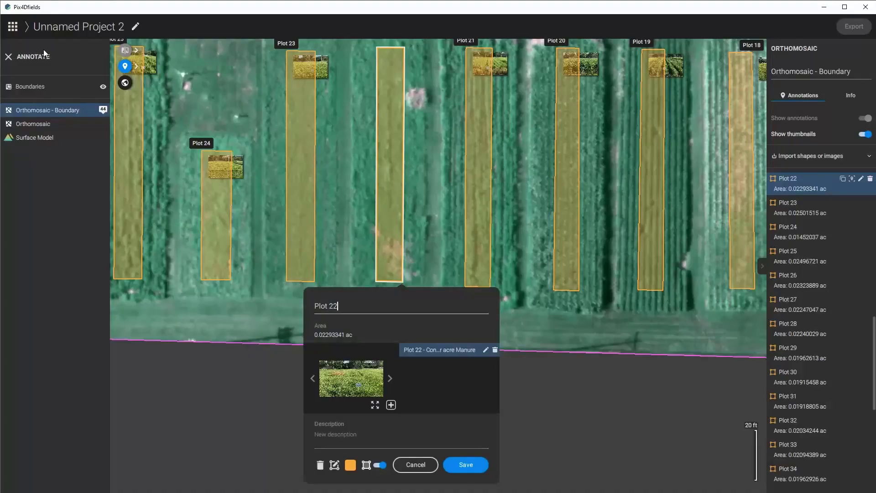
left_click(463, 464)
Review Plot 34's field photo full size, close it unchanged, and select Plot 45
left_click_drag(233, 123, 604, 332)
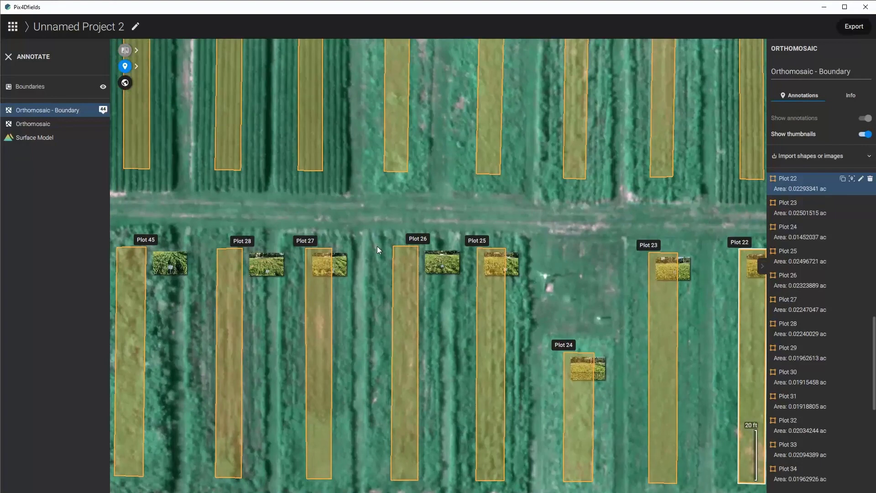
scroll(377, 245, "down", 3)
left_click_drag(333, 212, 422, 298)
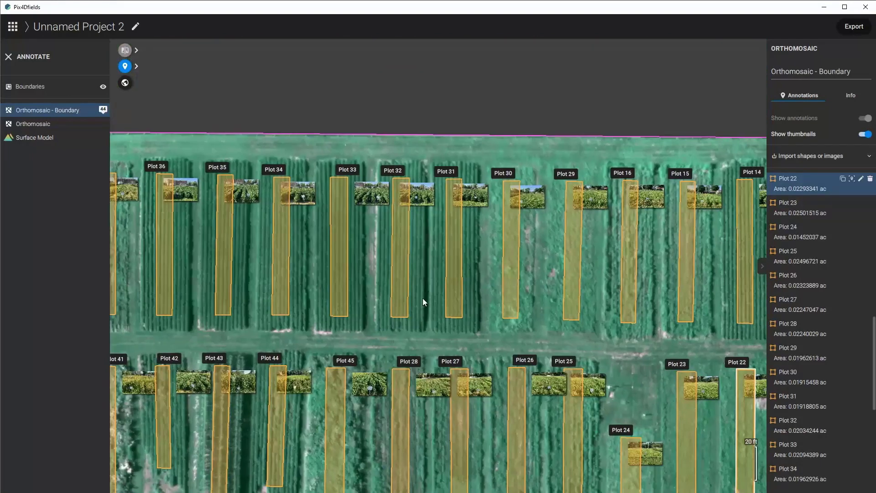
left_click(277, 169)
scroll(276, 165, "up", 3)
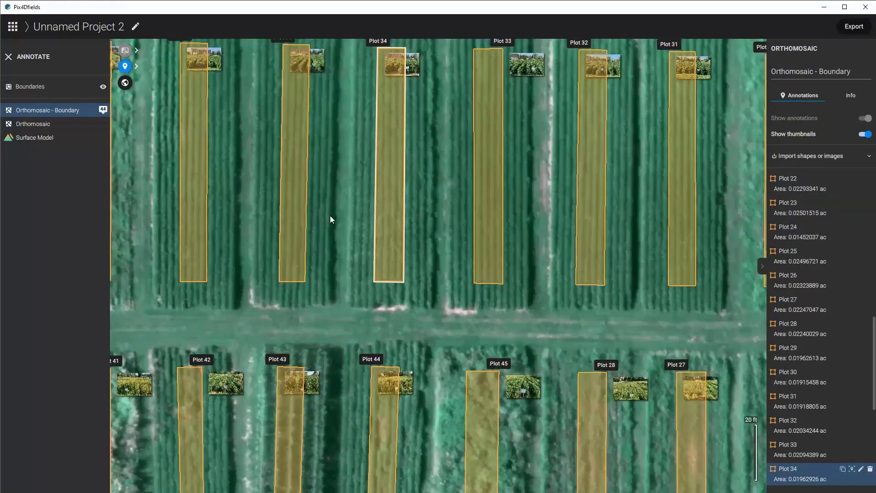
left_click(371, 43)
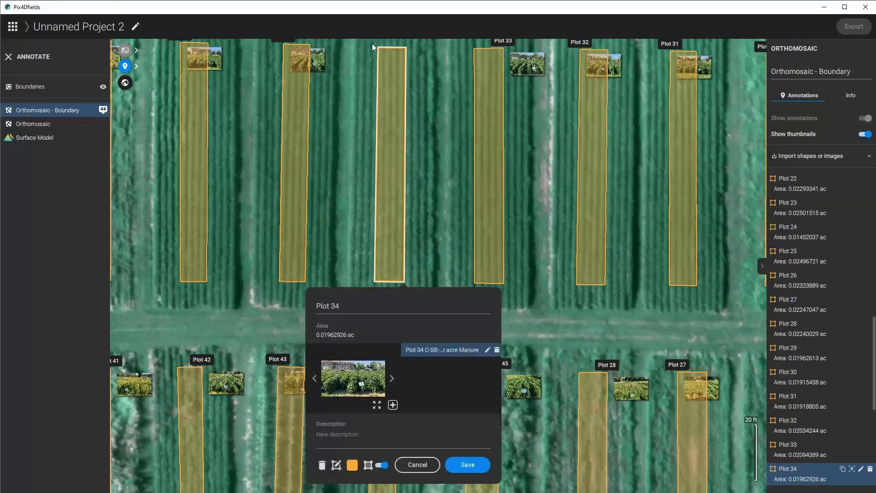
left_click(377, 405)
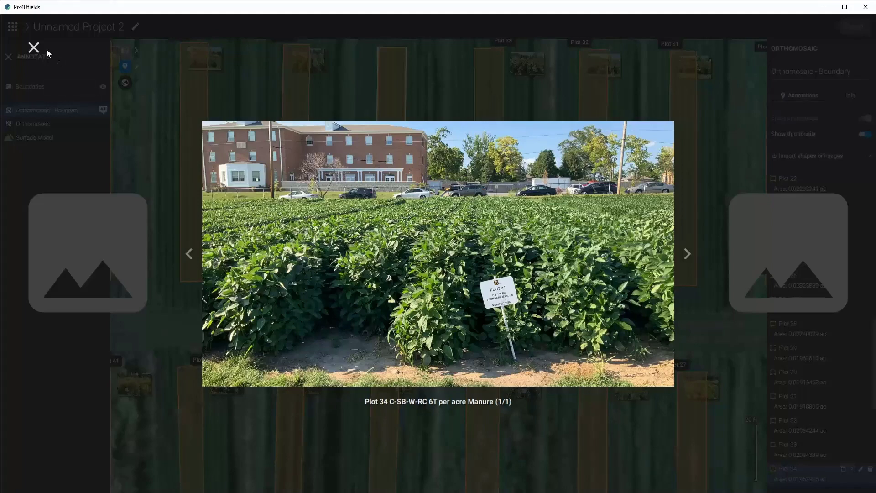
left_click(34, 48)
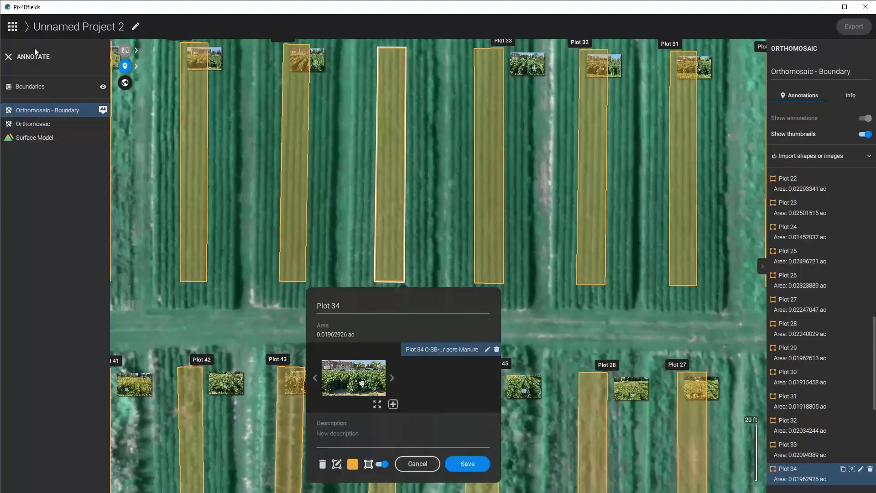
left_click(462, 461)
scroll(365, 341, "down", 5)
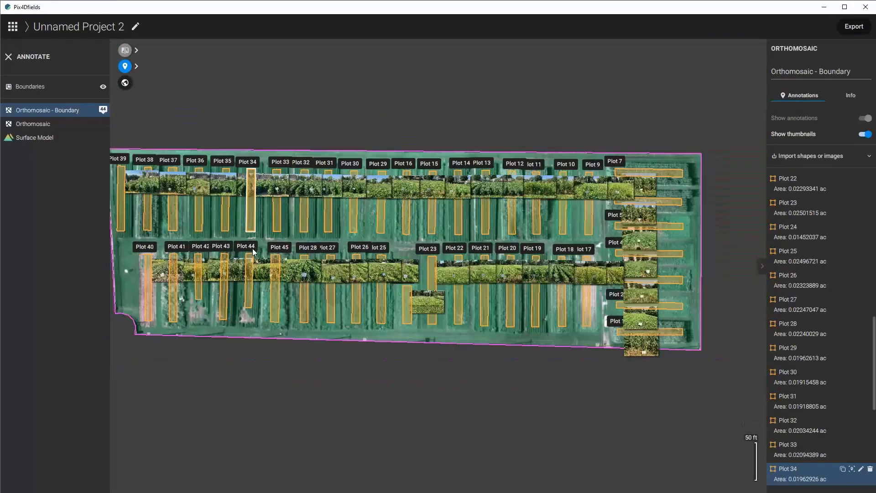
left_click(287, 247)
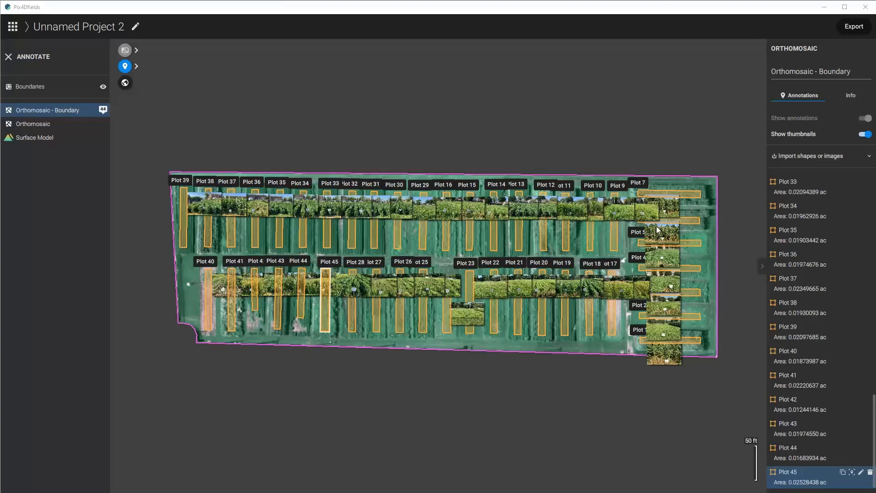
Generate NDRE and NDVI index layers, then show NDVI's colour display settings
left_click(10, 58)
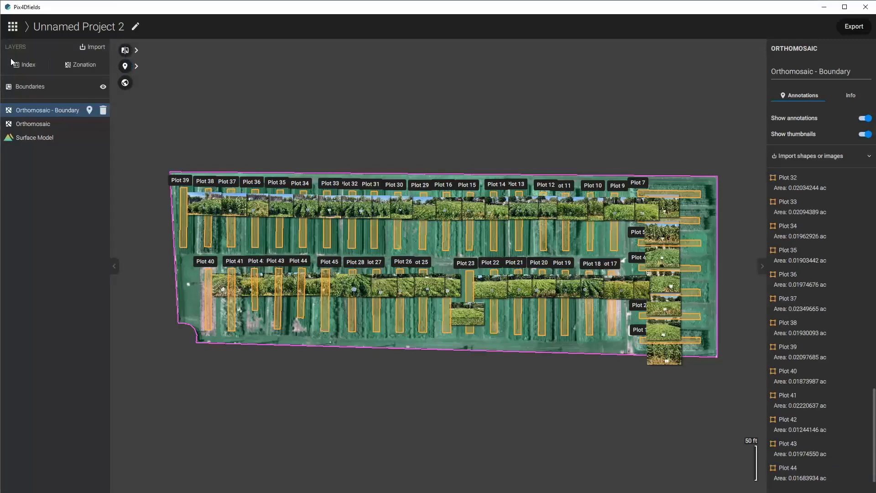
left_click(33, 68)
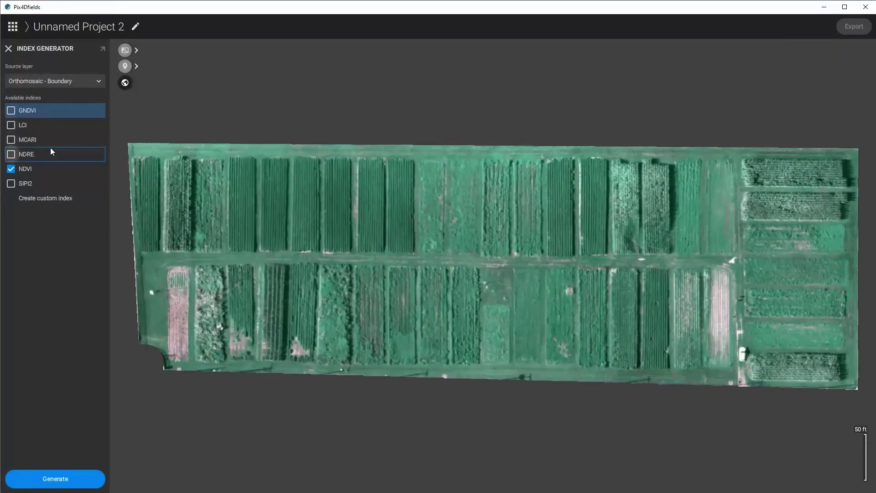
left_click(11, 155)
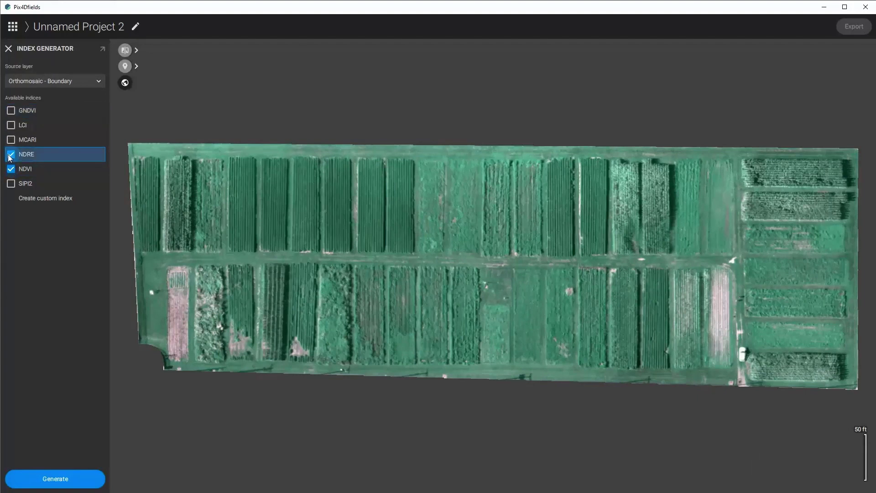
left_click(84, 483)
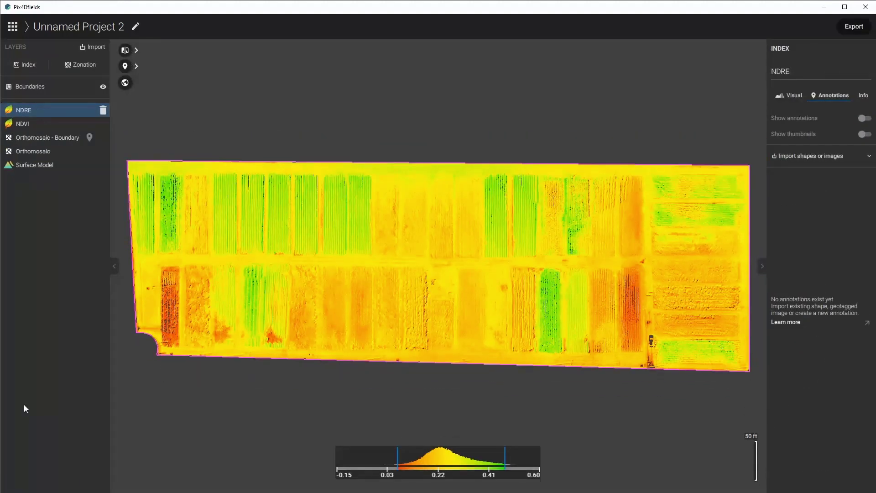
left_click(32, 128)
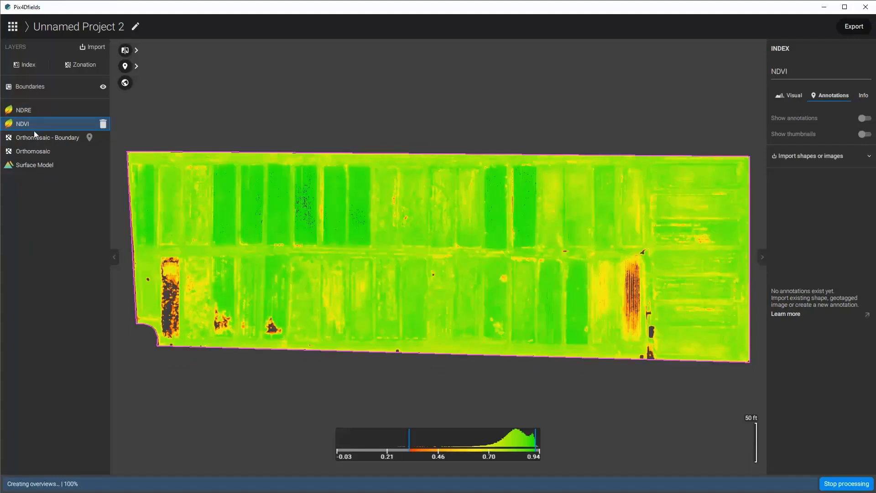
left_click(796, 99)
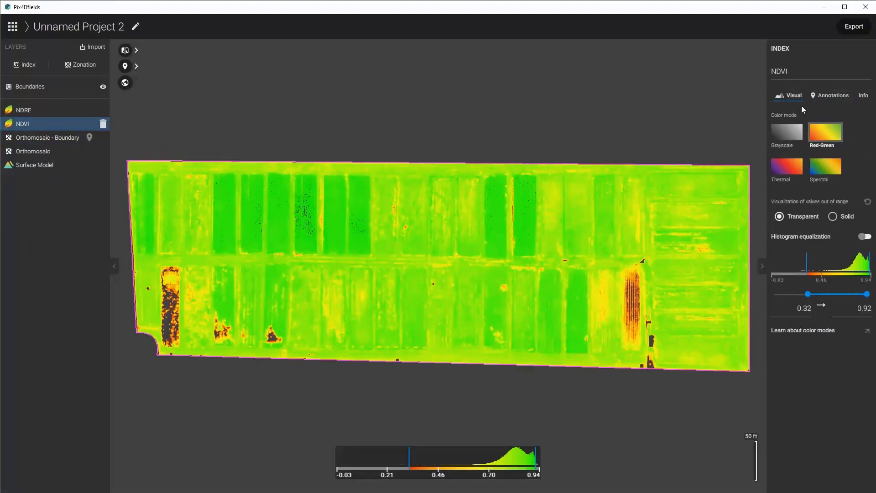
Colour NDVI with the Thermal scheme over a 0.44–0.92 range
left_click(793, 162)
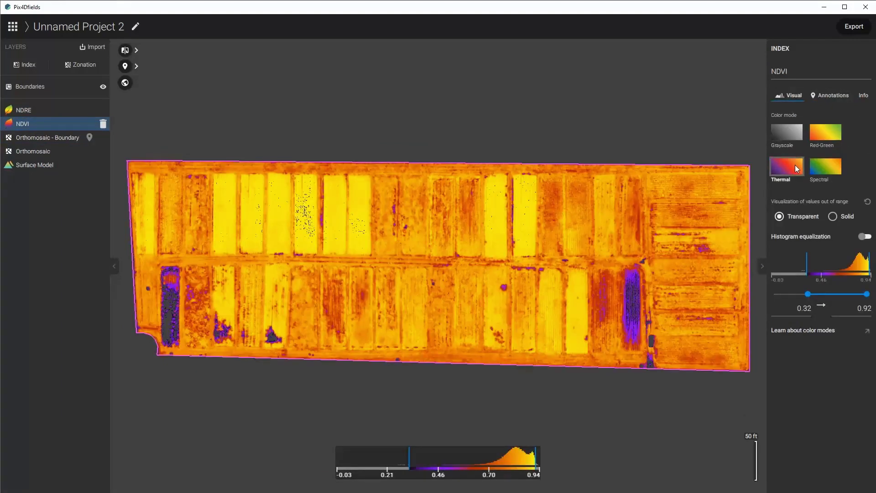
left_click_drag(866, 293, 866, 297)
left_click_drag(808, 296, 822, 296)
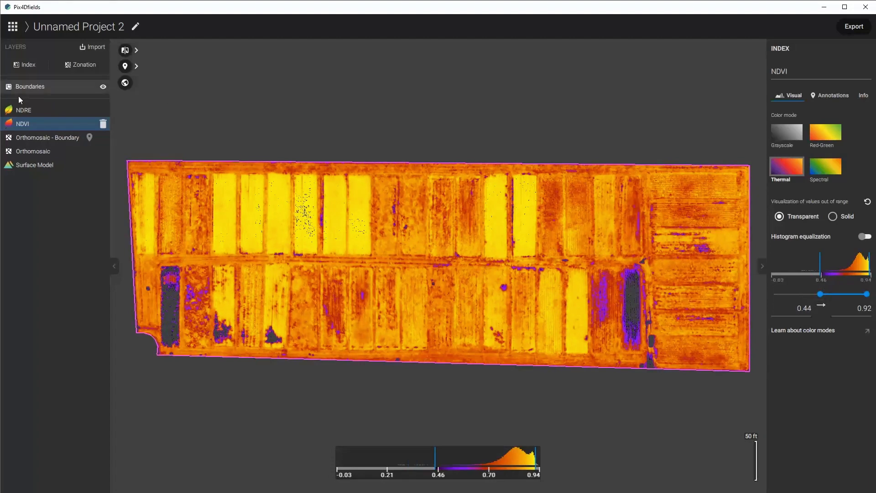
Colour NDRE with Spectral over 0.11–0.41 with histogram equalization on
left_click(23, 111)
left_click(824, 172)
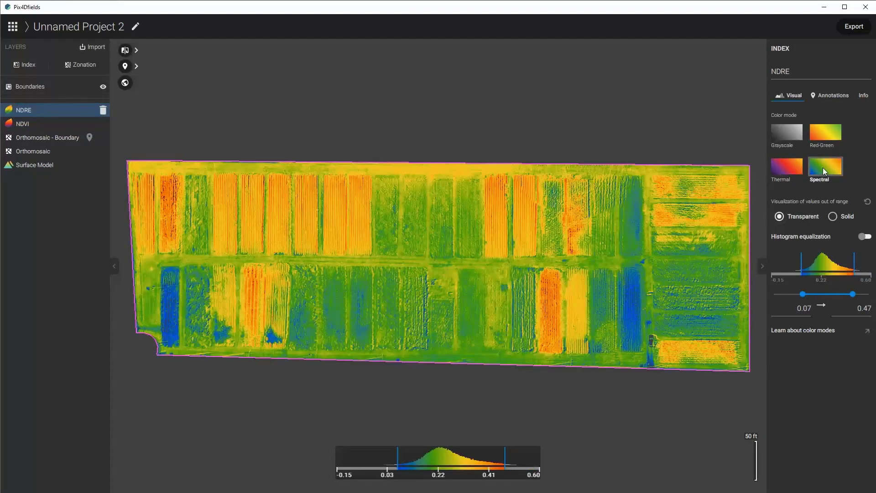
left_click_drag(803, 295, 845, 297)
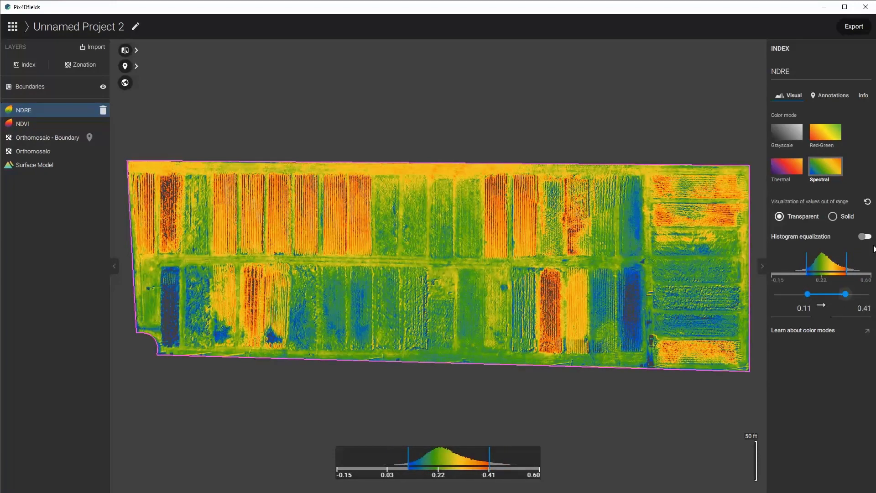
left_click(865, 236)
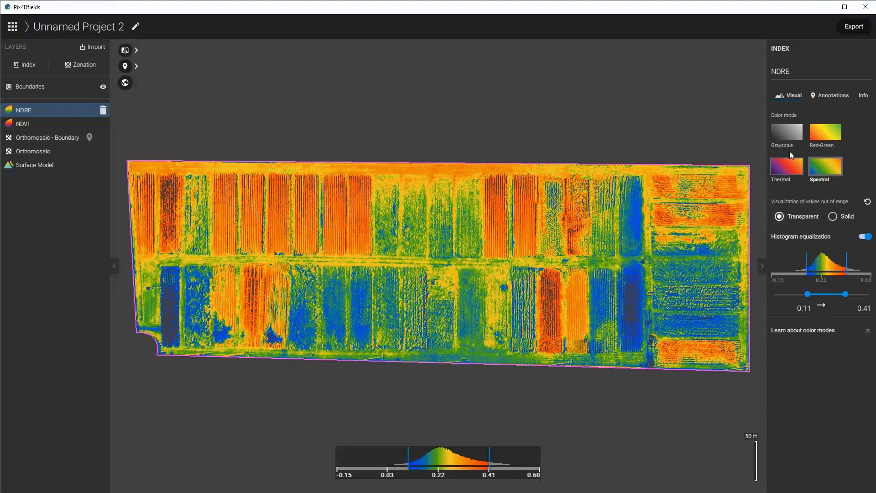
Import Sanborn Field Plot Padded.json plots onto NDRE and hide photo thumbnails
left_click(820, 95)
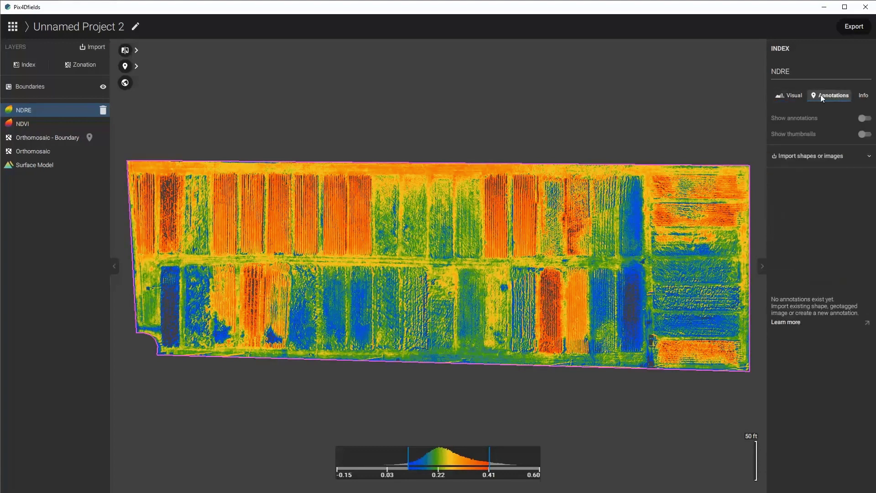
left_click(839, 155)
left_click(820, 175)
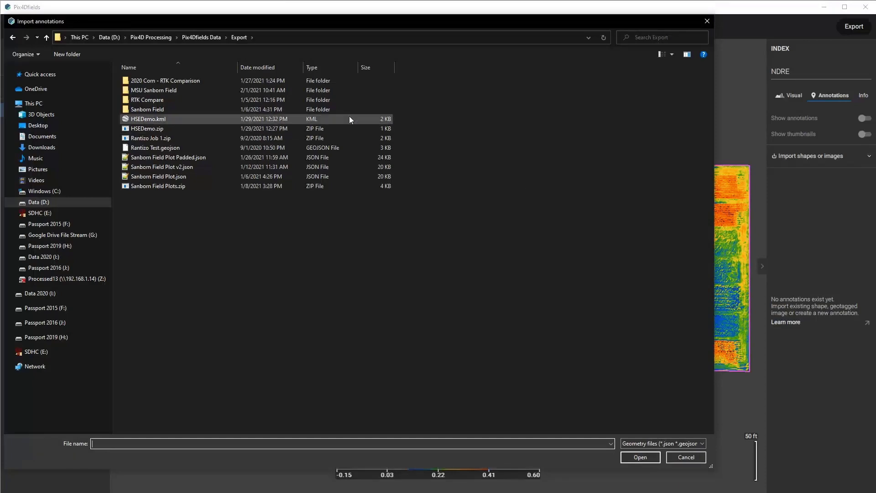
left_click(277, 157)
double_click(277, 157)
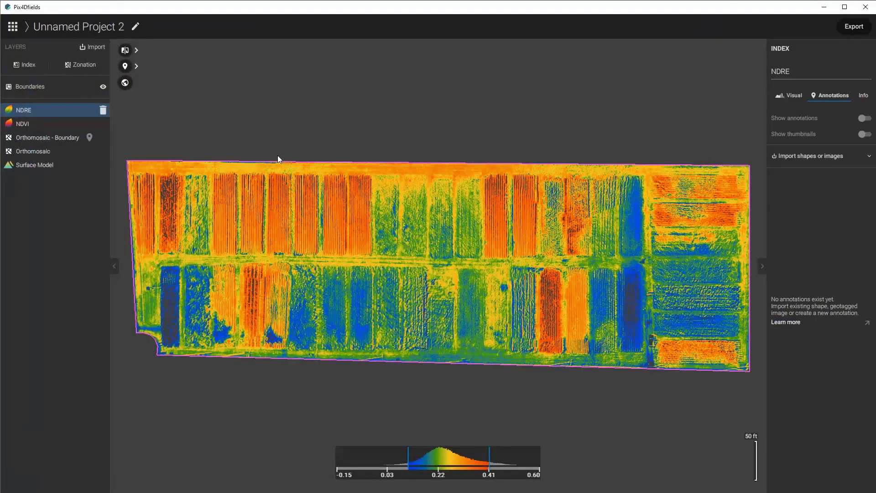
left_click(864, 118)
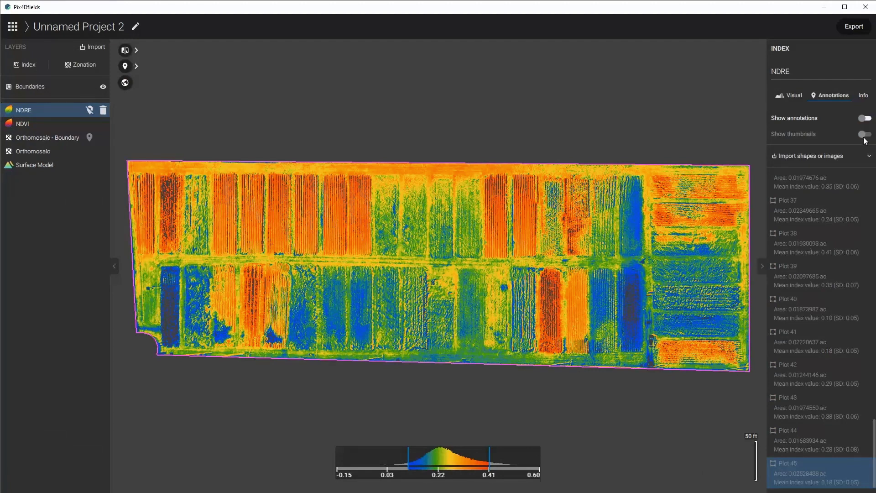
left_click(865, 118)
left_click(865, 134)
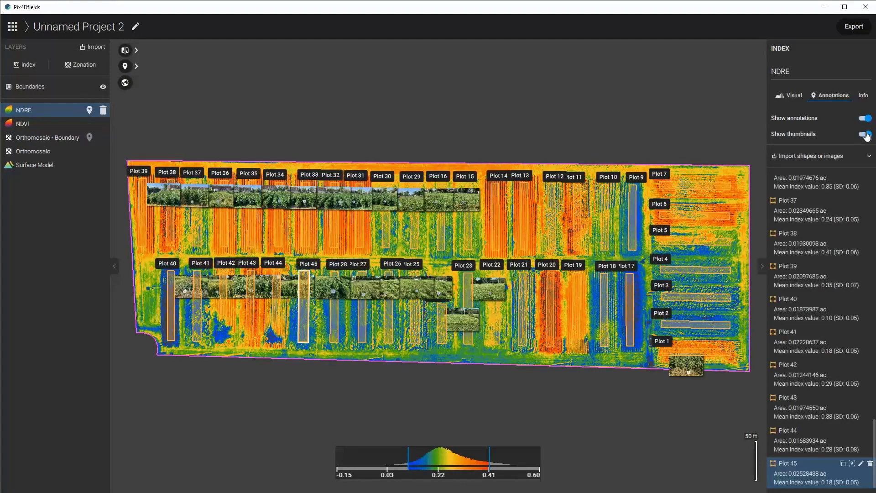
Import the same plots onto NDVI without thumbnails, then return to the Spectral NDRE map
left_click(40, 125)
left_click(802, 156)
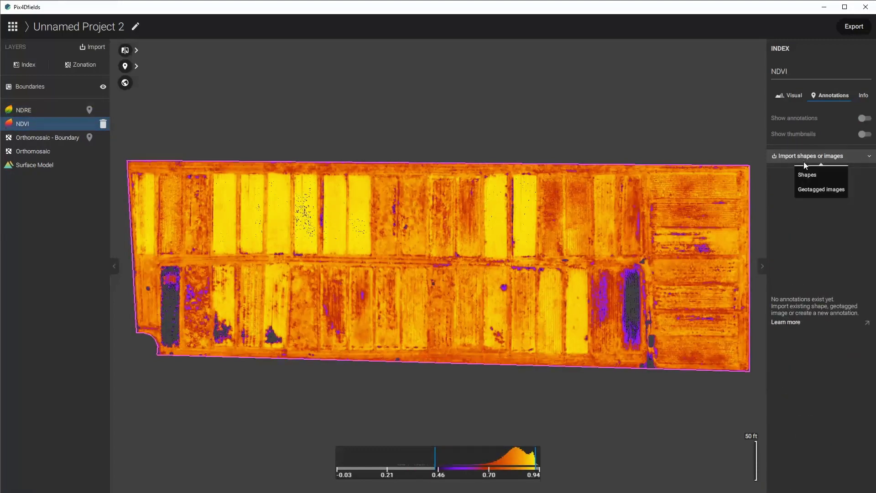
left_click(805, 174)
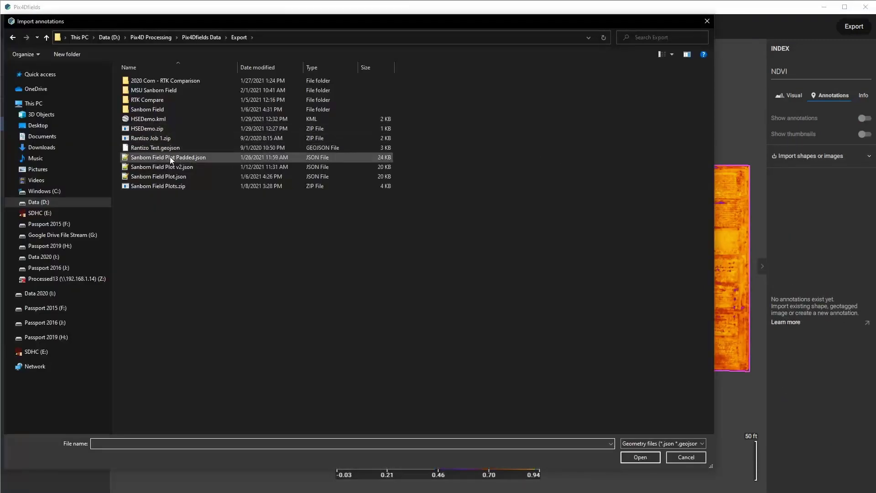
double_click(171, 159)
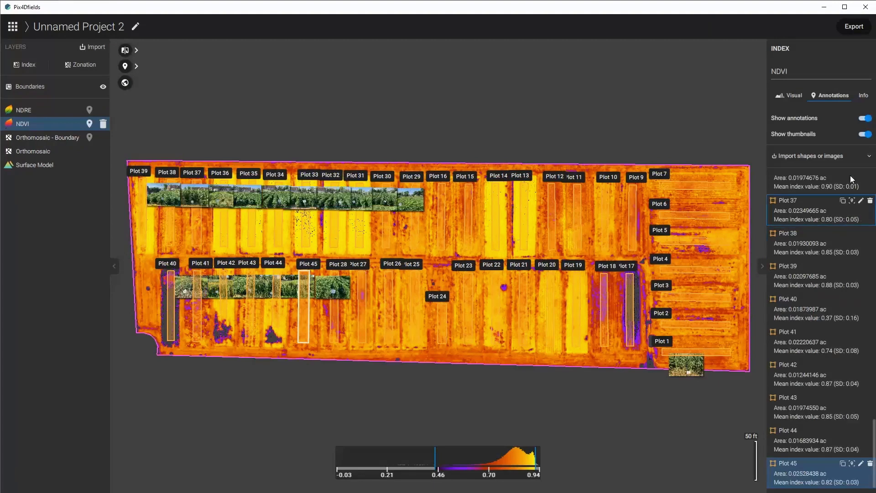
left_click(870, 135)
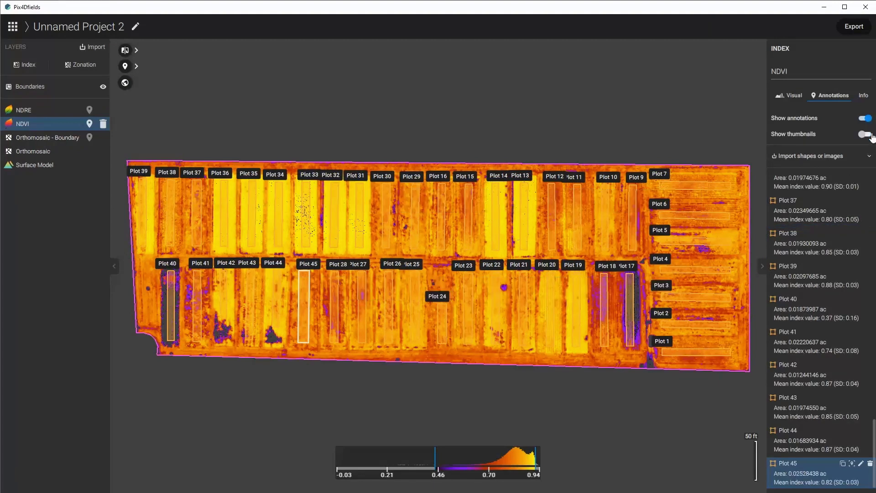
left_click(790, 98)
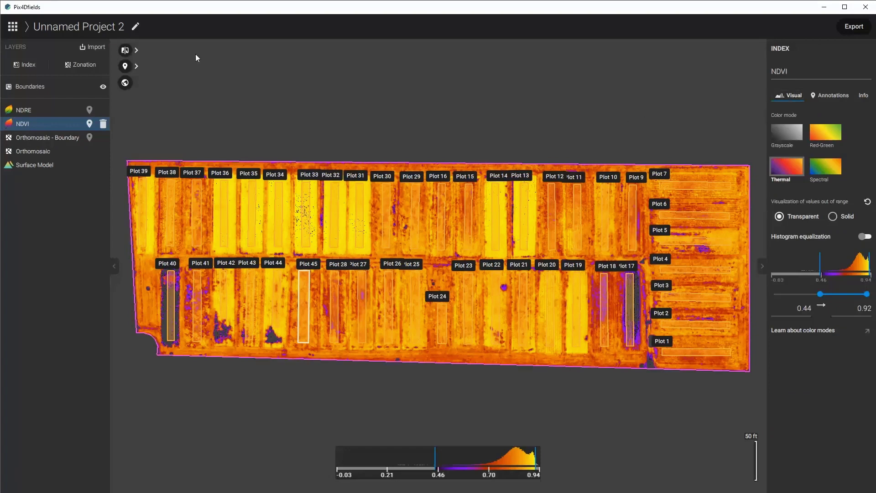
left_click(24, 114)
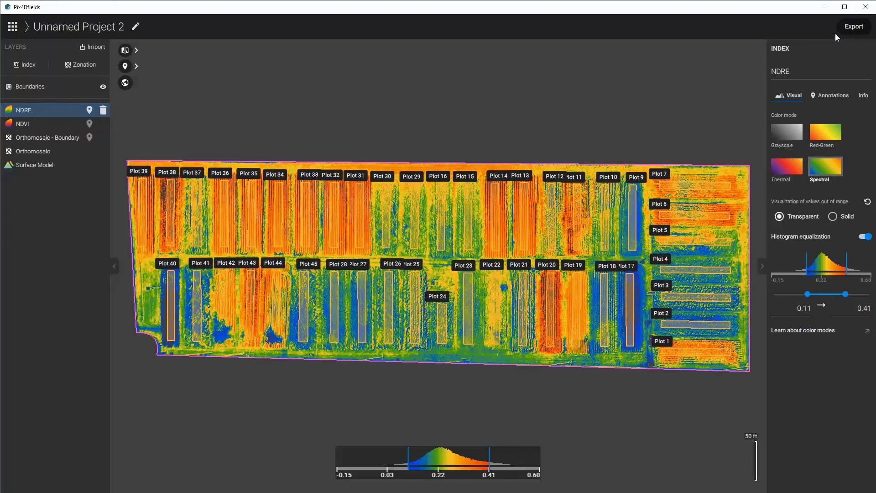
Set up a per-plot statistics export covering the NDRE and NDVI layers
left_click(850, 29)
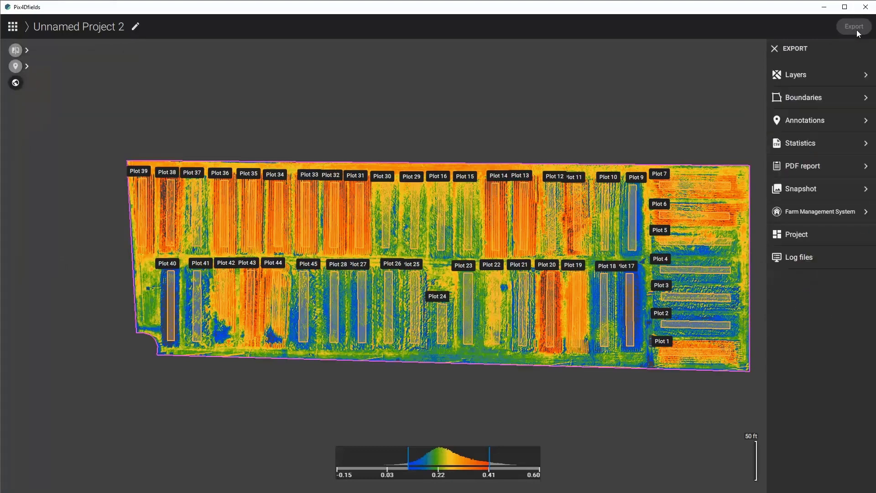
left_click(838, 151)
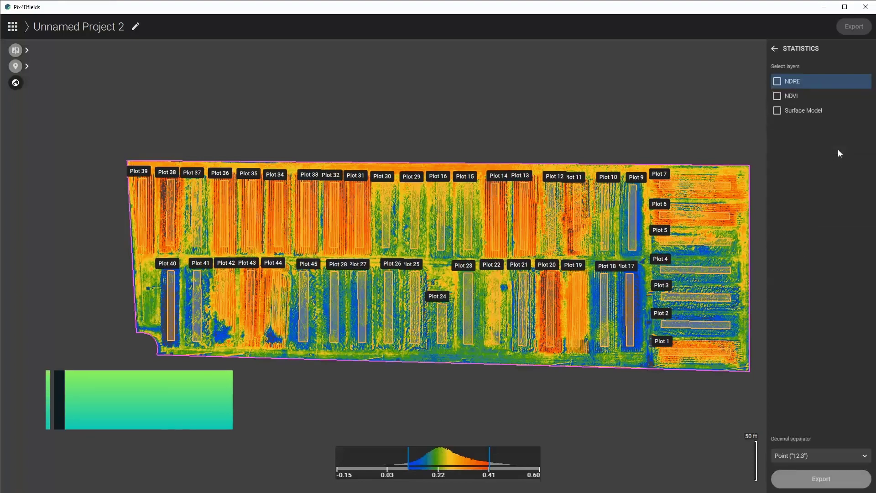
left_click(777, 82)
left_click(777, 95)
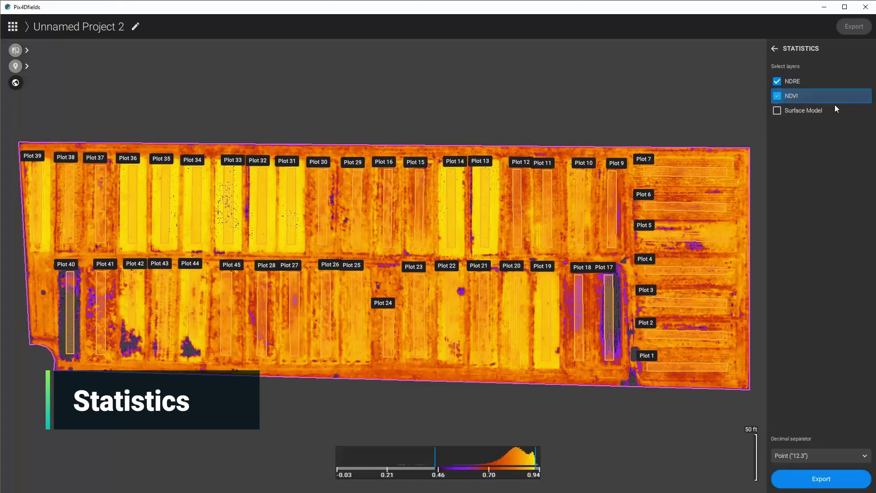
Use a Point ("12.3") decimal separator and start the export
left_click(823, 456)
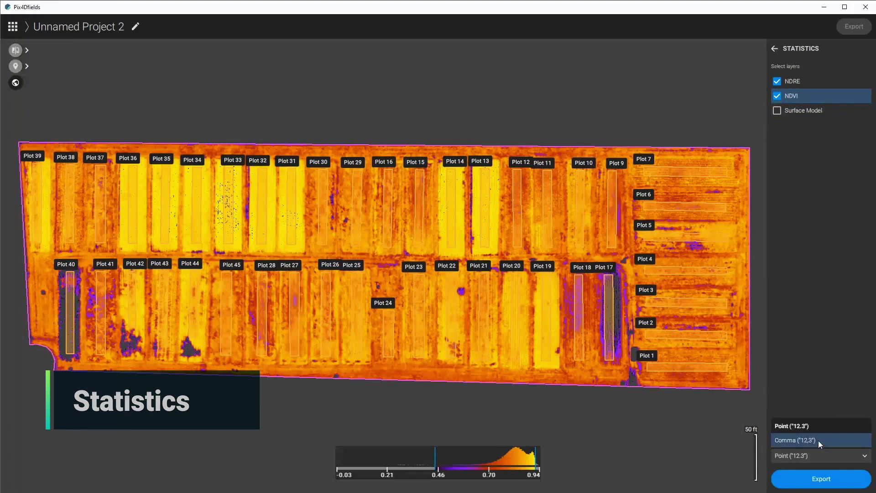
left_click(818, 440)
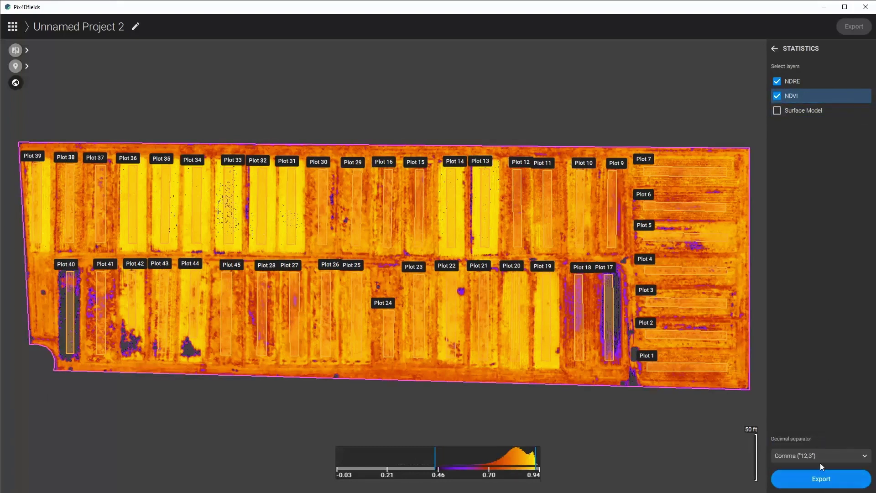
left_click(820, 456)
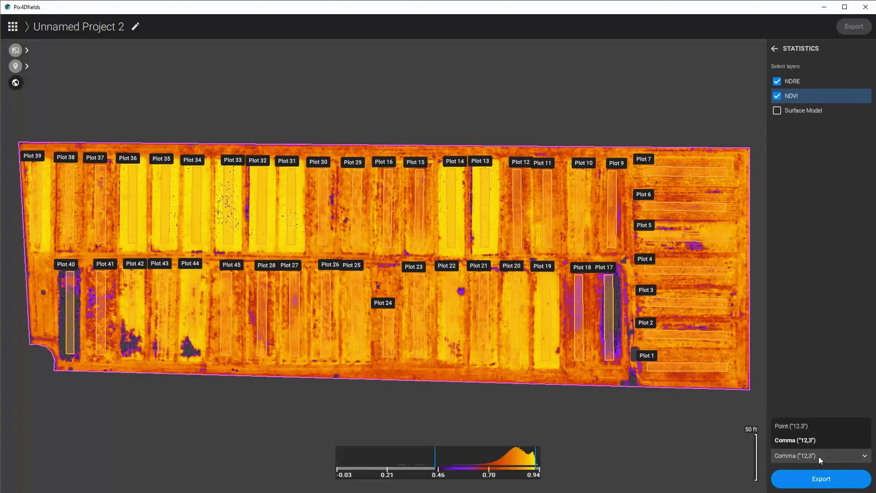
left_click(804, 431)
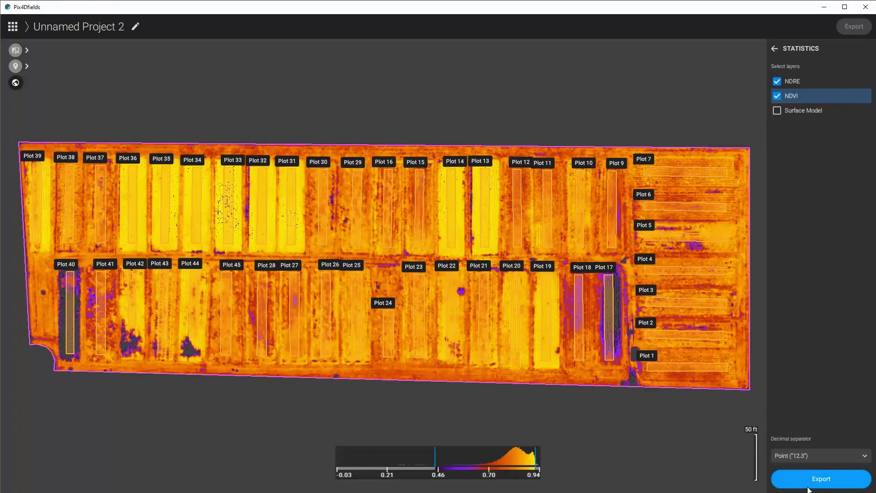
left_click(808, 487)
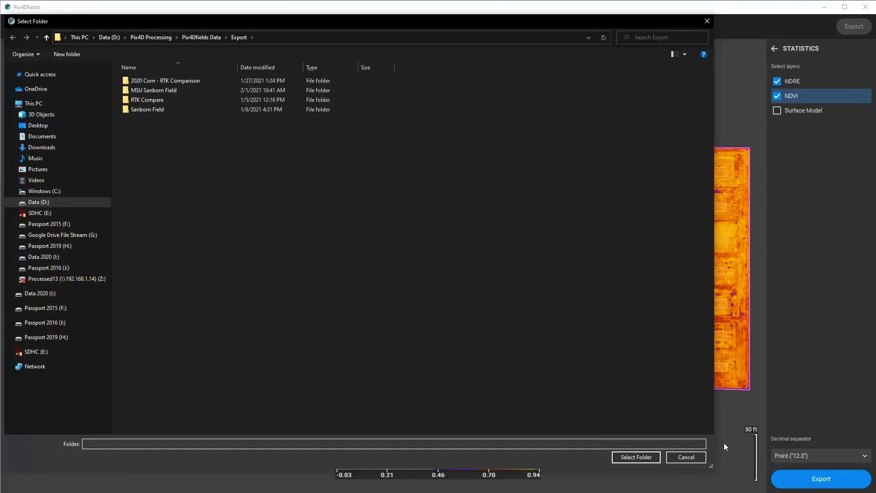
Export the per-plot annotation statistics into the Export folder
left_click(649, 457)
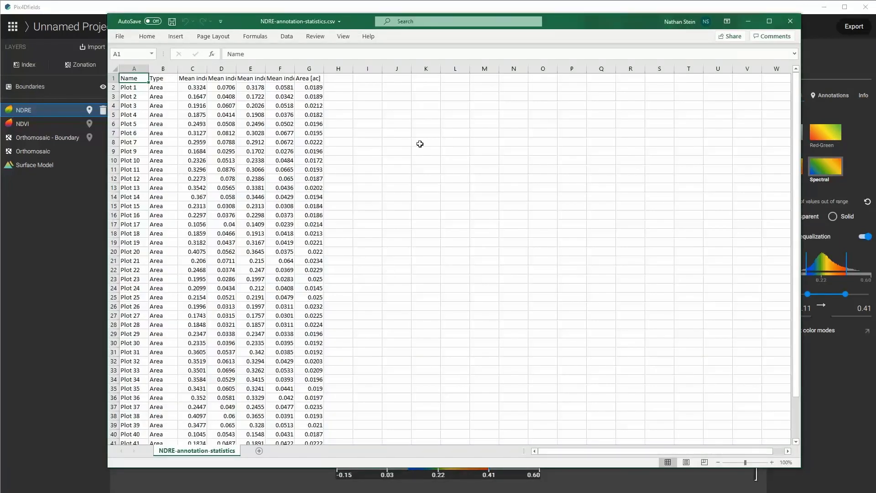
AutoFit columns C, D, E and F of the NDRE statistics to their header text
double_click(207, 71)
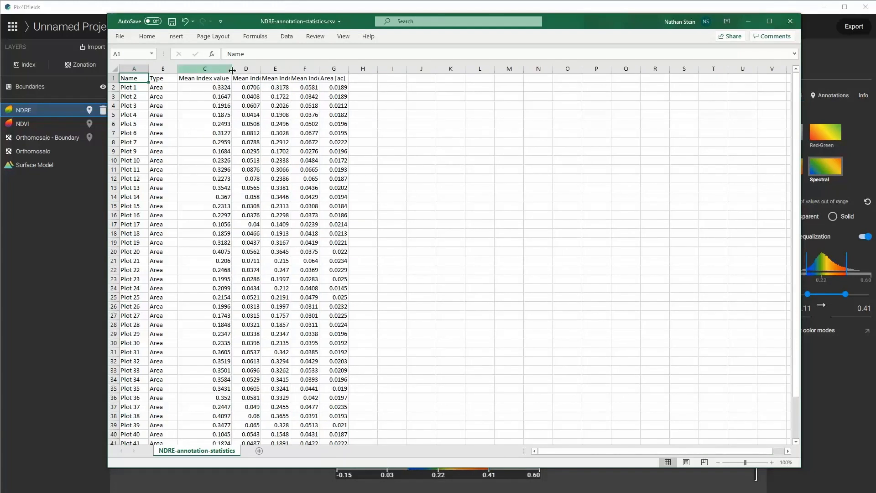
left_click(265, 68)
double_click(261, 68)
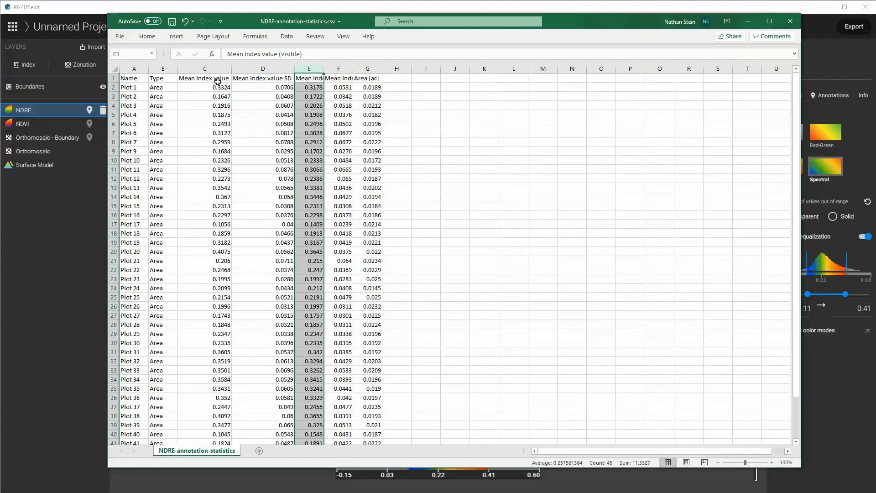
left_click_drag(218, 85, 230, 174)
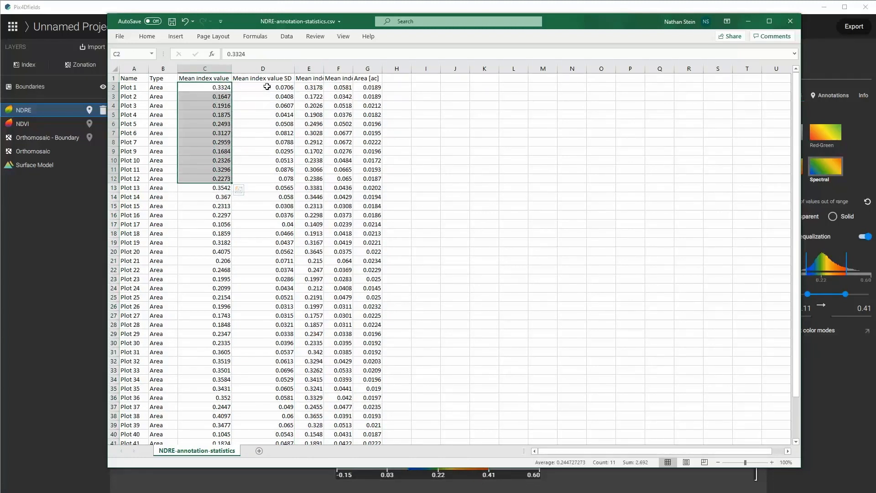
left_click_drag(267, 88, 273, 183)
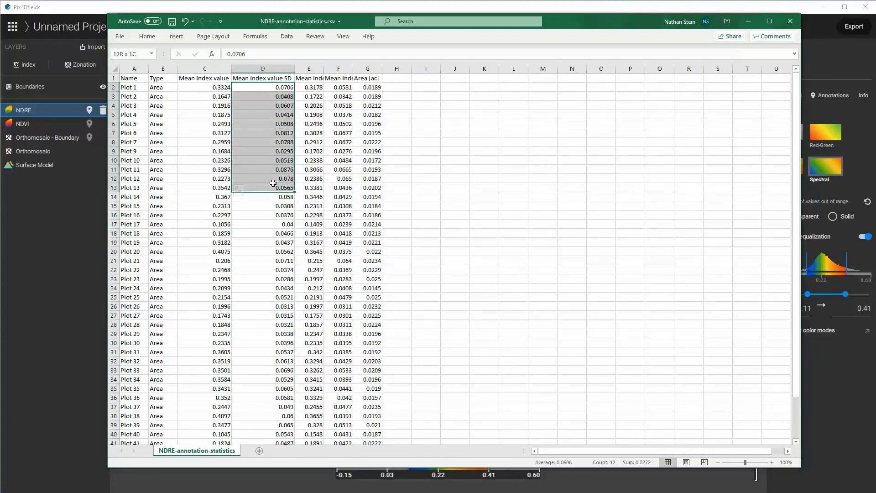
double_click(324, 69)
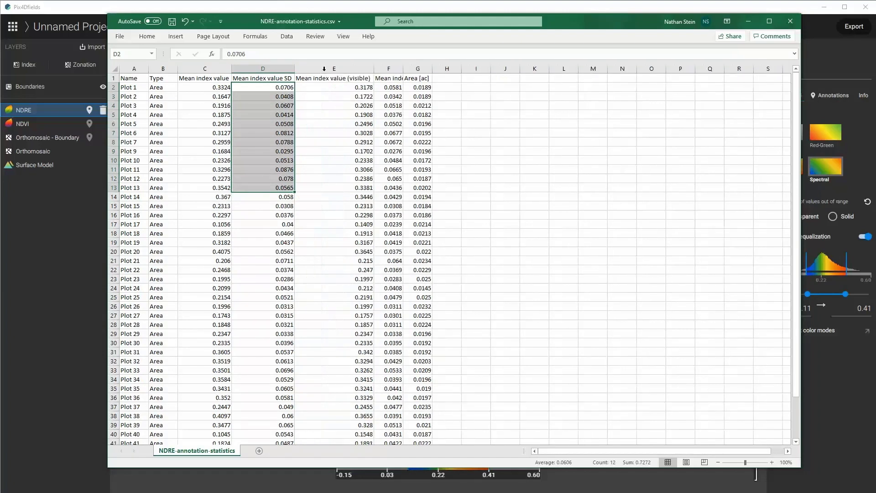
double_click(403, 68)
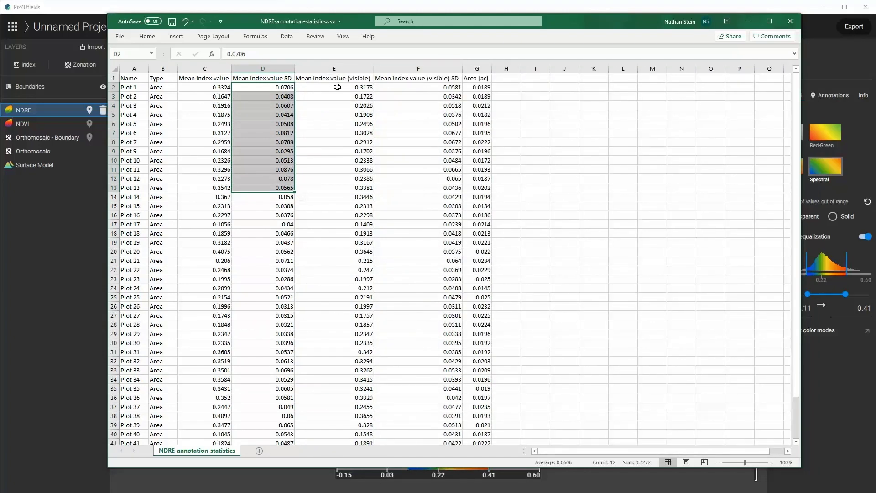
Check the mean values in column E, then close the NDRE statistics CSV
left_click_drag(341, 88, 337, 149)
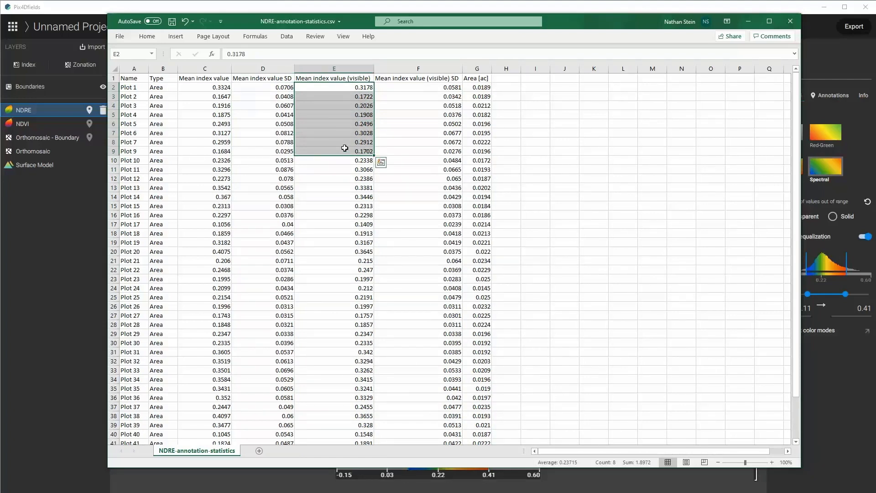
left_click_drag(357, 19, 321, 25)
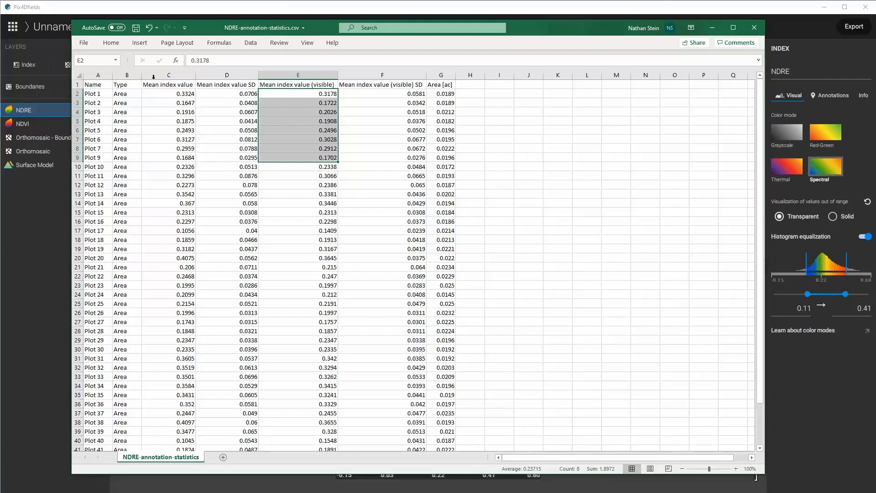
key("alt+F4")
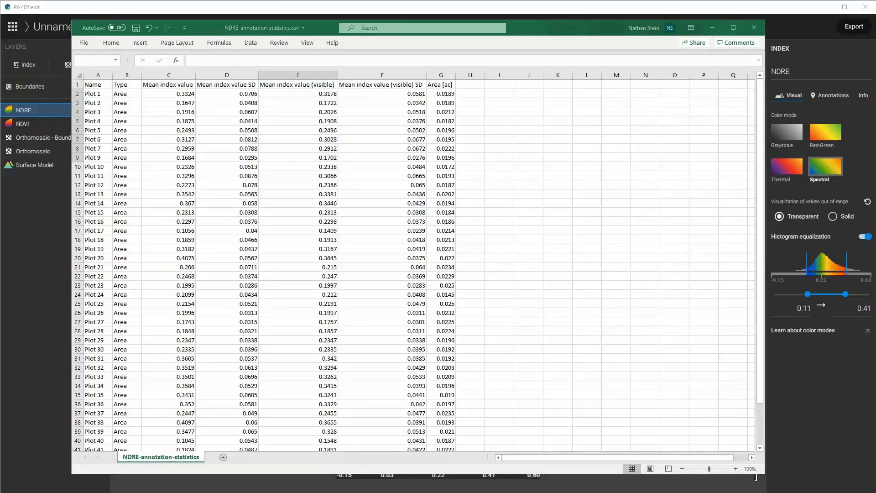
Bring up the Sanborn Field Analysis workbook with its NDVI & NDRE chart
mouse_move(213, 486)
left_click(261, 473)
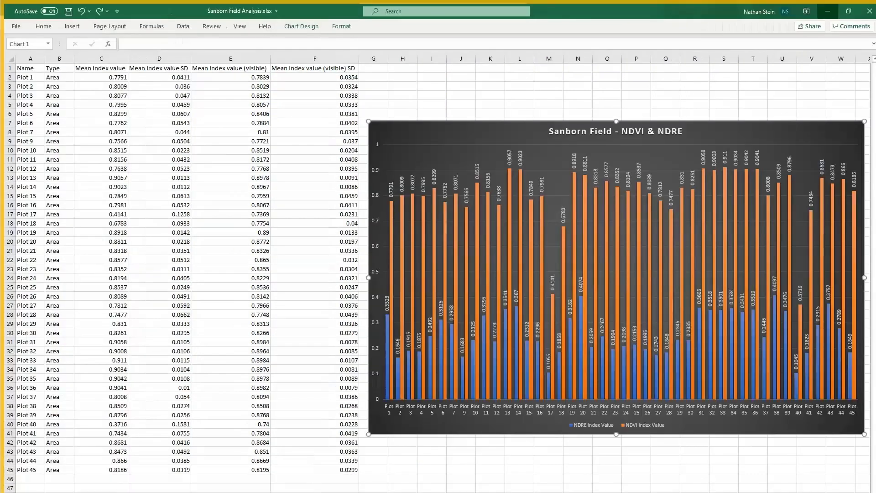